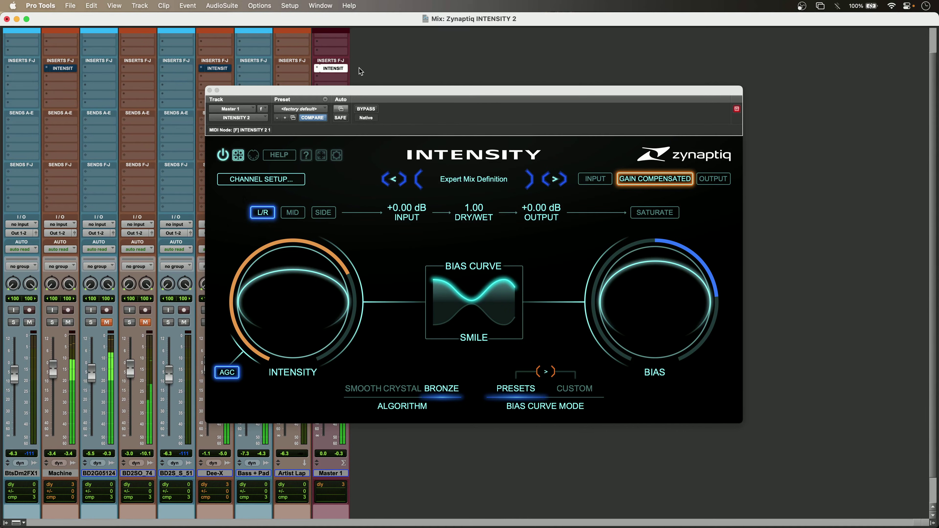
Compare the playing mix with INTENSITY 2 bypassed and active on the Master 1 track
left_click(344, 68, "super")
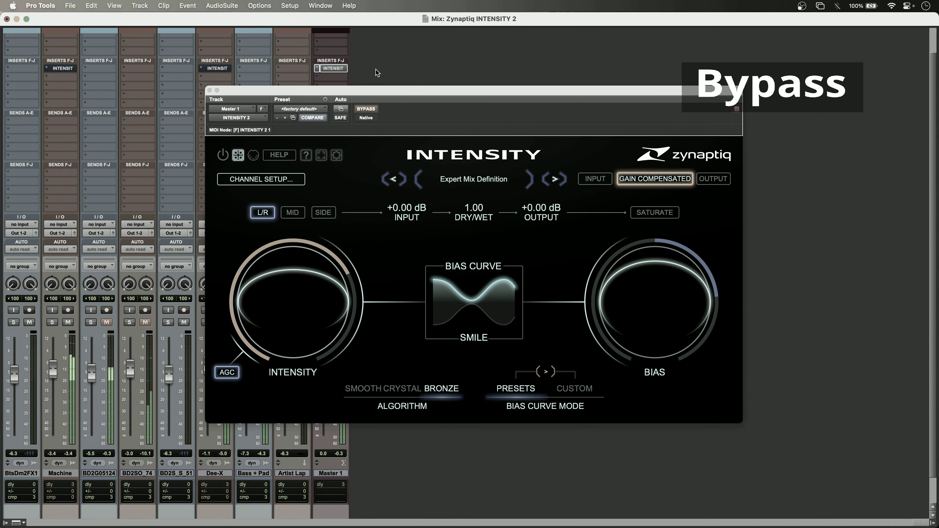
left_click(344, 71, "super")
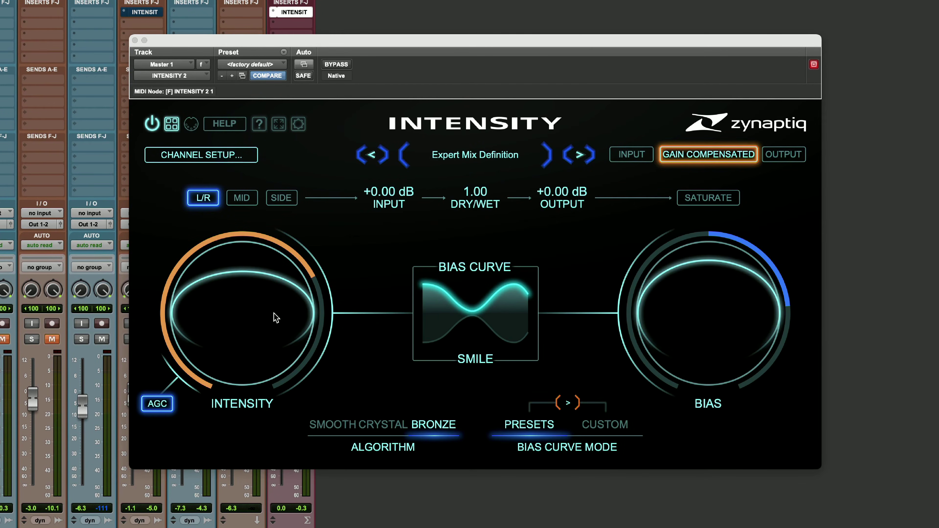
Play the mix and sweep Master 1's Intensity amount from 0.00 through 0.69 up to 0.97, easing it back down at the end
left_click_drag(275, 318, 277, 452)
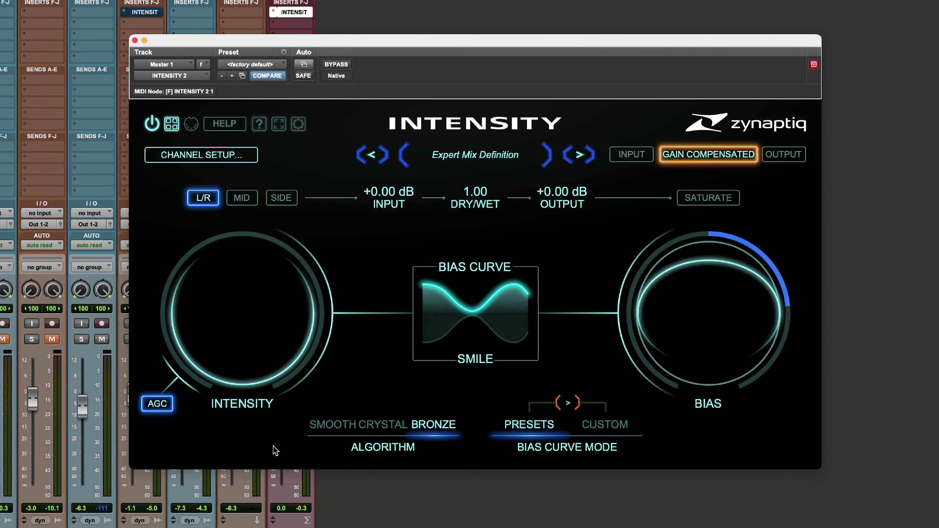
key("space")
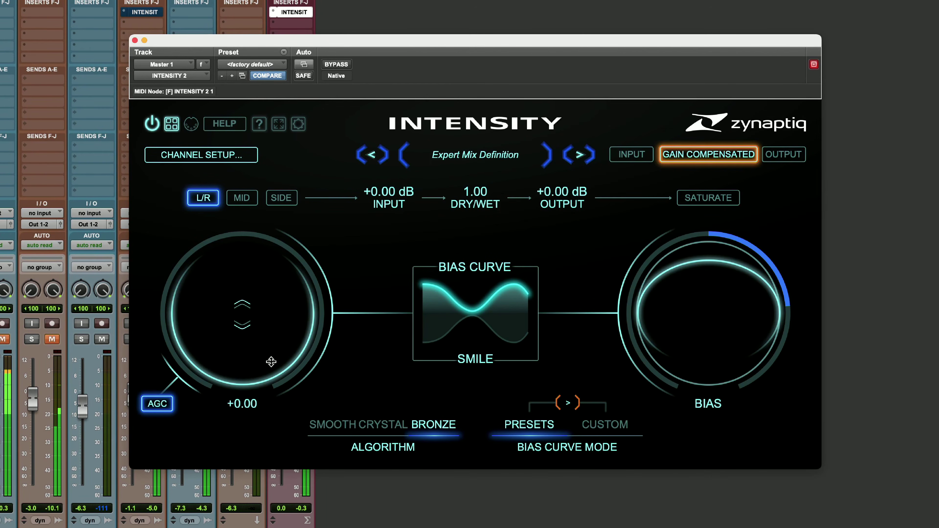
left_click_drag(271, 362, 282, 261)
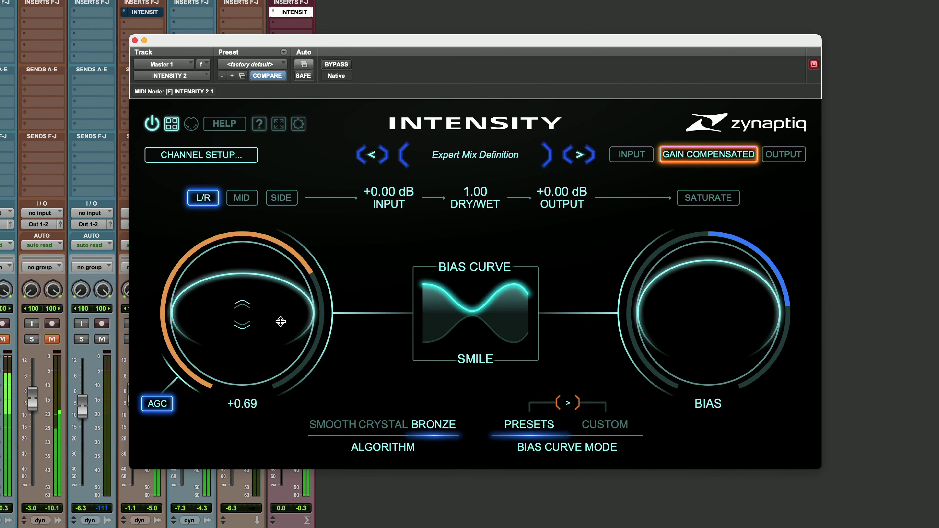
left_click_drag(280, 321, 281, 271)
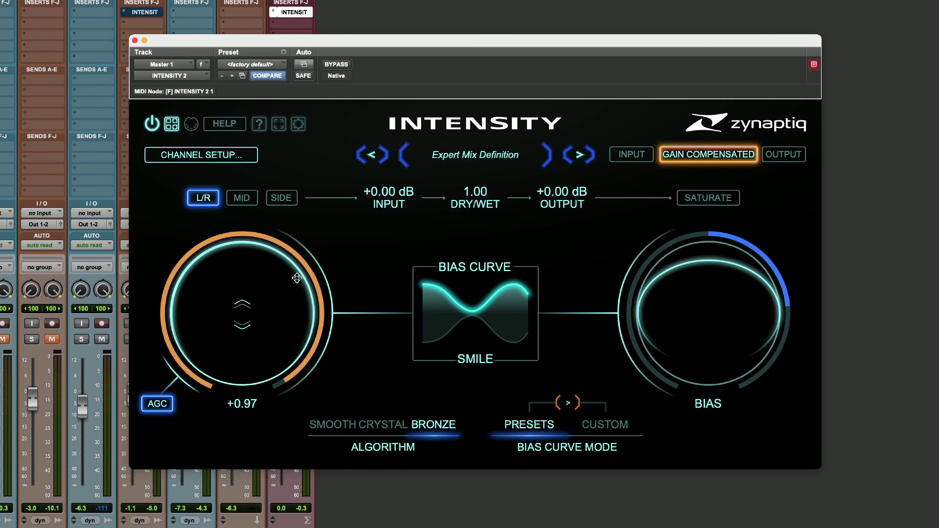
left_click_drag(297, 279, 298, 300)
Audition the Smooth, Crystal and Bronze algorithms on Master 1, ending on Smooth
left_click(335, 425)
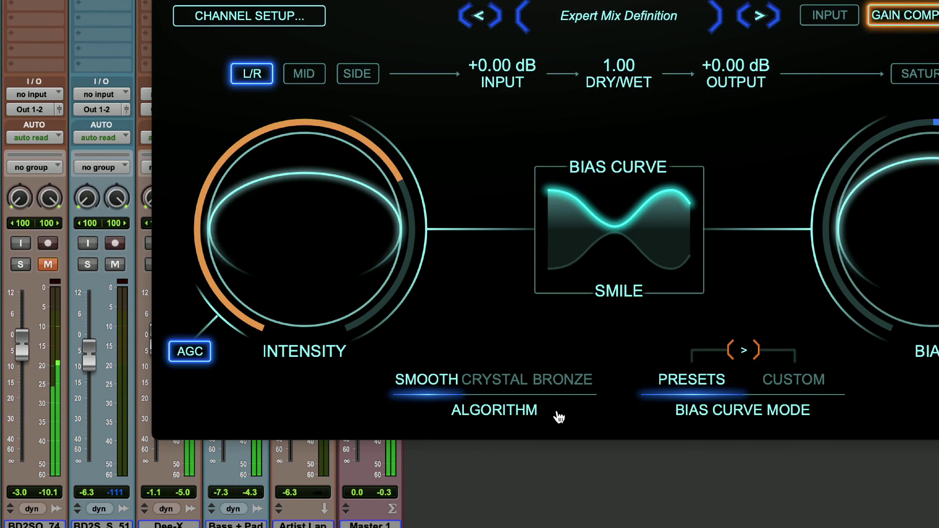
left_click(498, 383)
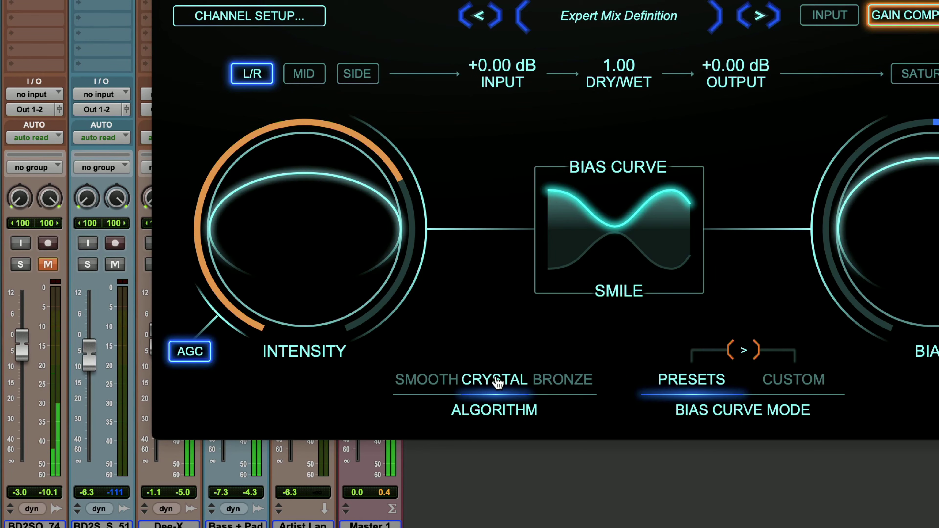
left_click(561, 383)
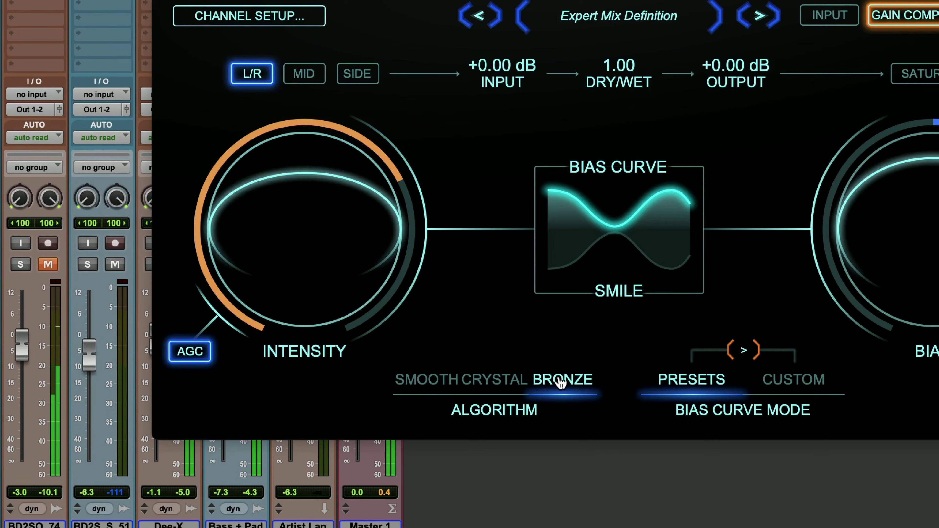
left_click(433, 381)
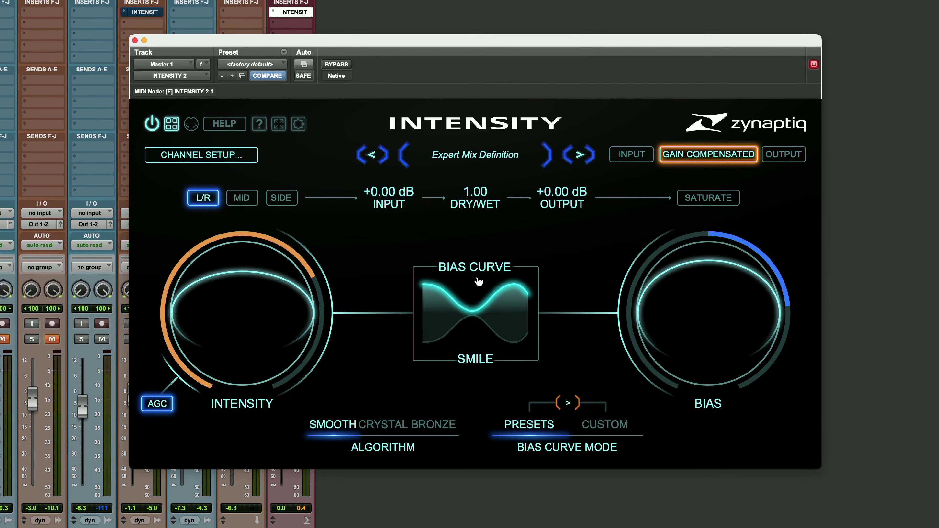
Browse the bias curve presets for Master 1 and nudge the Bias amount
left_click(491, 274)
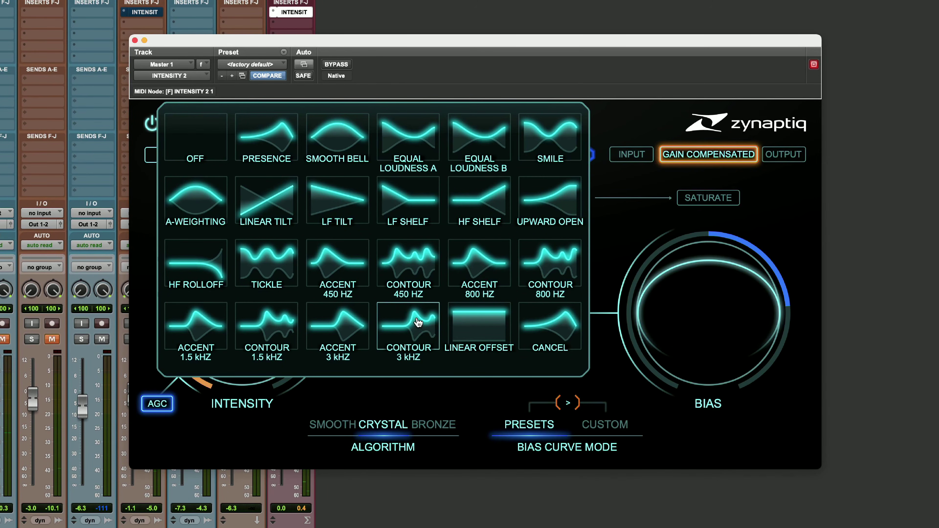
mouse_move(704, 305)
left_mouse_down()
mouse_move(704, 411)
mouse_move(708, 274)
mouse_move(707, 304)
left_mouse_up()
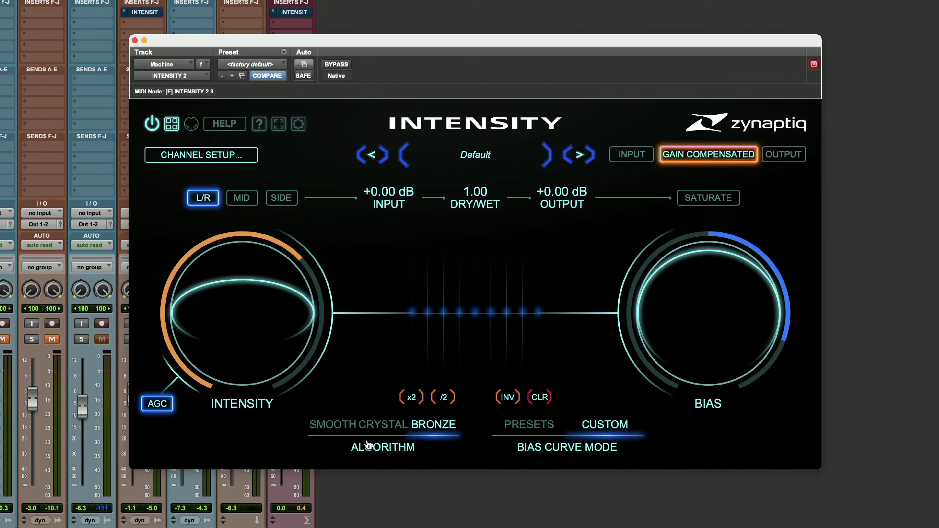
Switch the Machine track's INTENSITY 2 to the Crystal algorithm and compare the sound with the plug-in bypassed and active
left_click(384, 429)
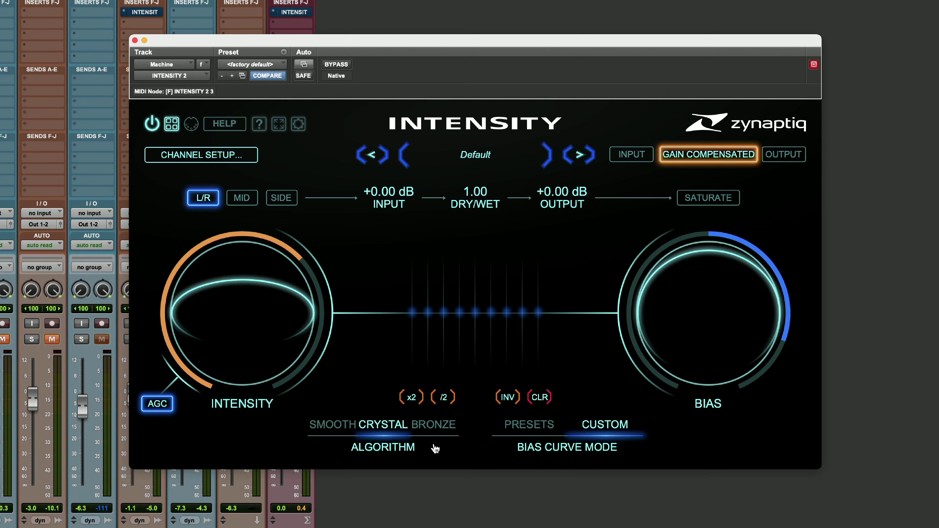
left_click(336, 64)
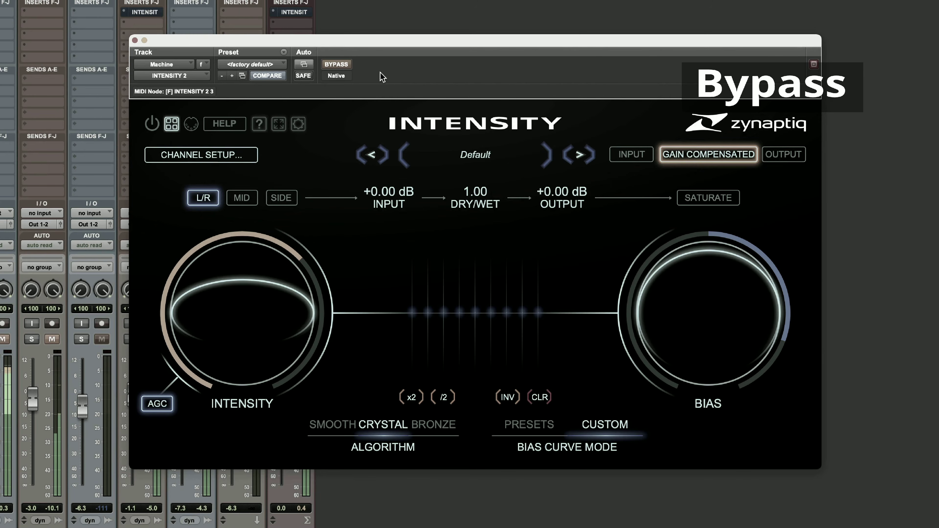
left_click(335, 66)
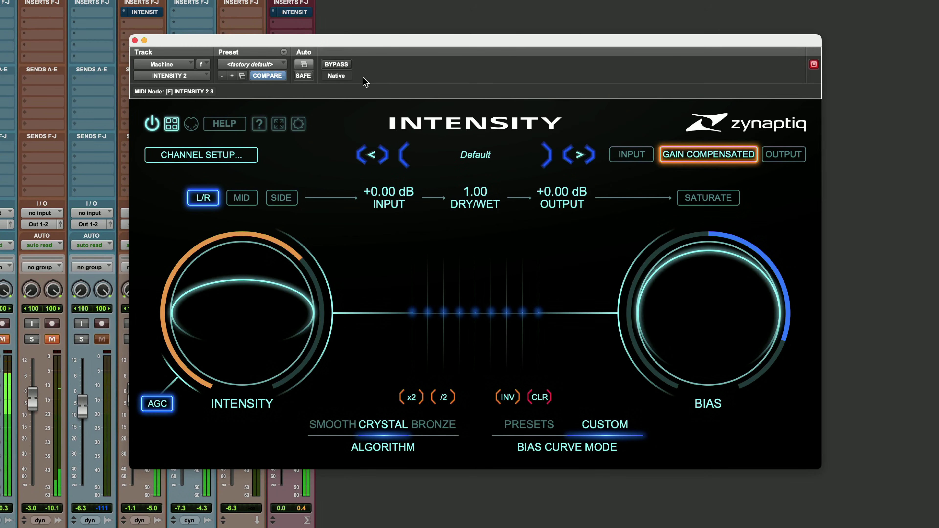
Audition Machine's Intensity at 0.88 with the Bronze and Crystal algorithms, ending on Crystal with a lower Intensity amount
mouse_move(291, 286)
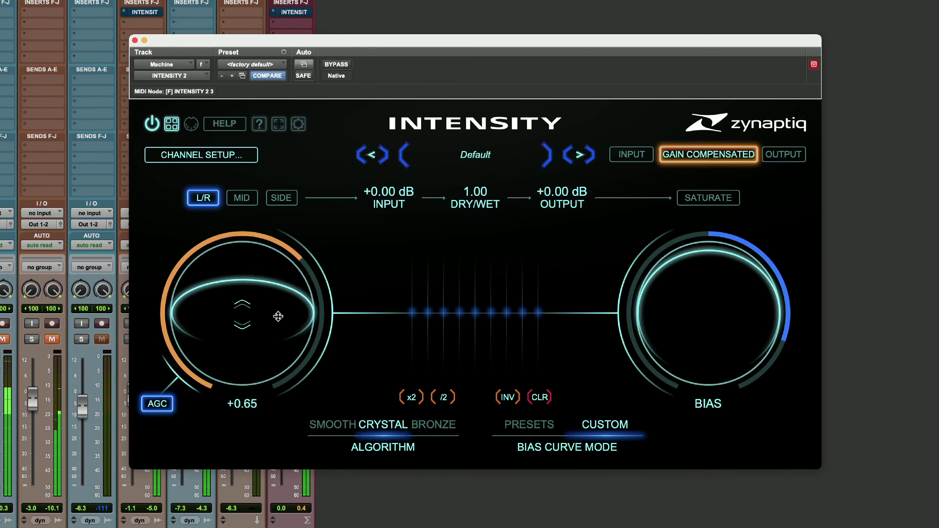
left_click_drag(275, 316, 285, 274)
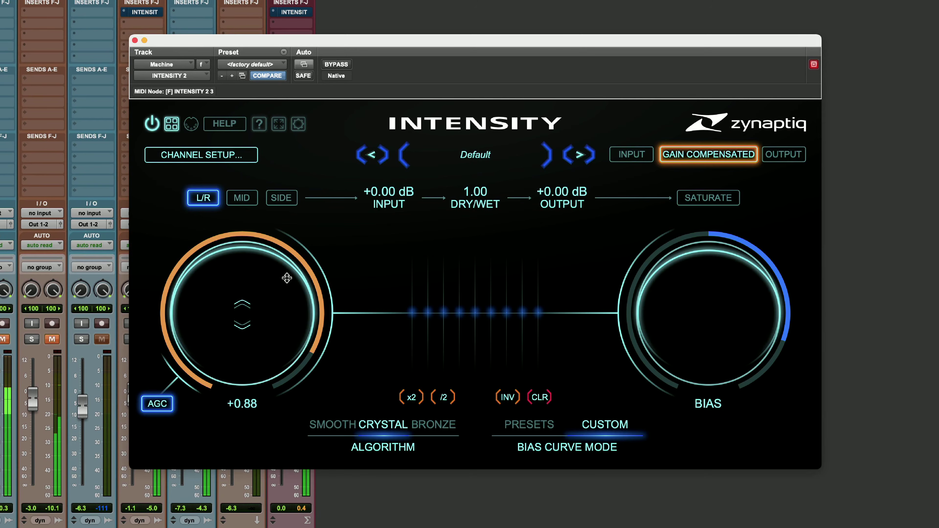
left_click(437, 425)
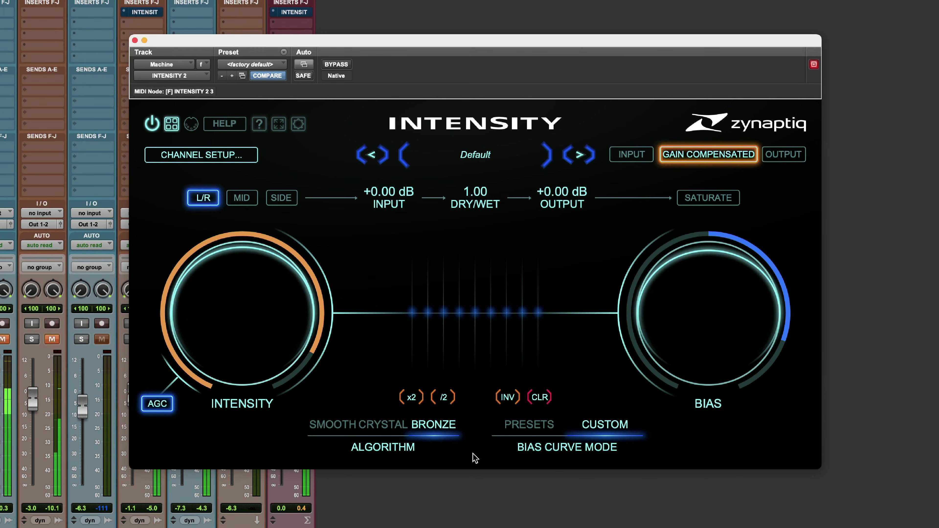
left_click(386, 426)
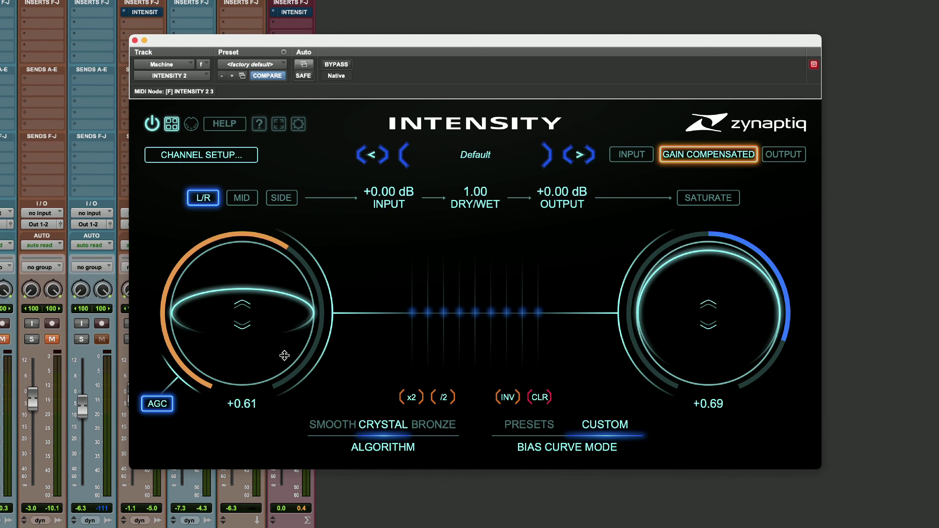
left_click_drag(285, 356, 285, 352)
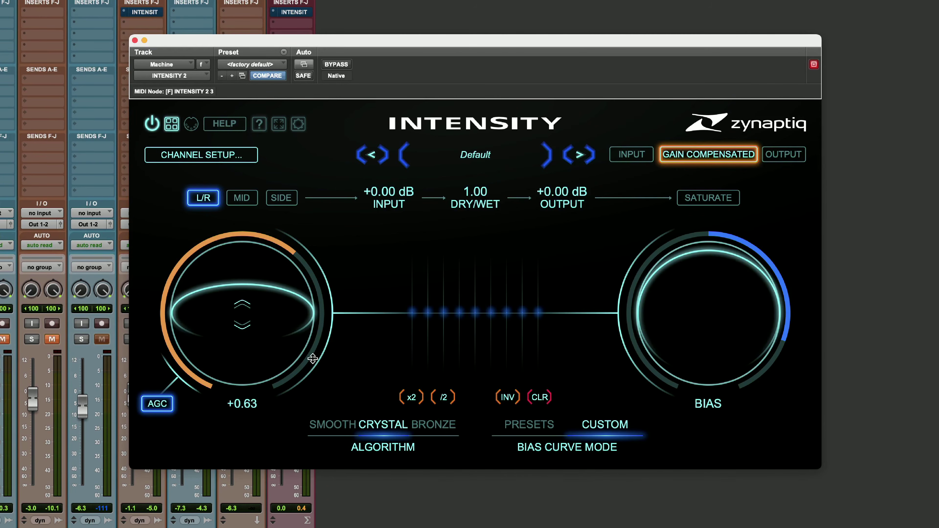
Shape Machine's custom bias curve by boosting the 800 and 200 Hz bands and cutting 6k, with Intensity set to 0.78
left_click(457, 313)
left_click_drag(457, 313, 465, 289)
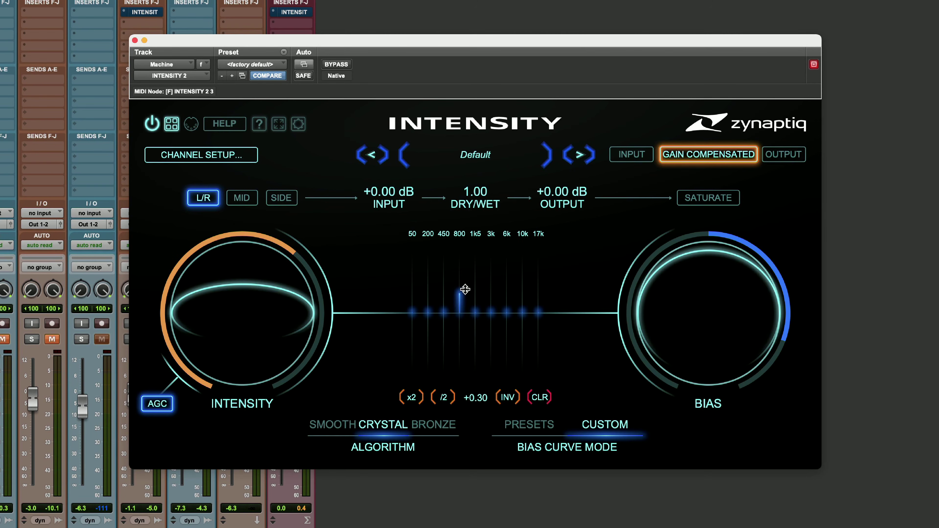
left_click_drag(245, 297, 267, 278)
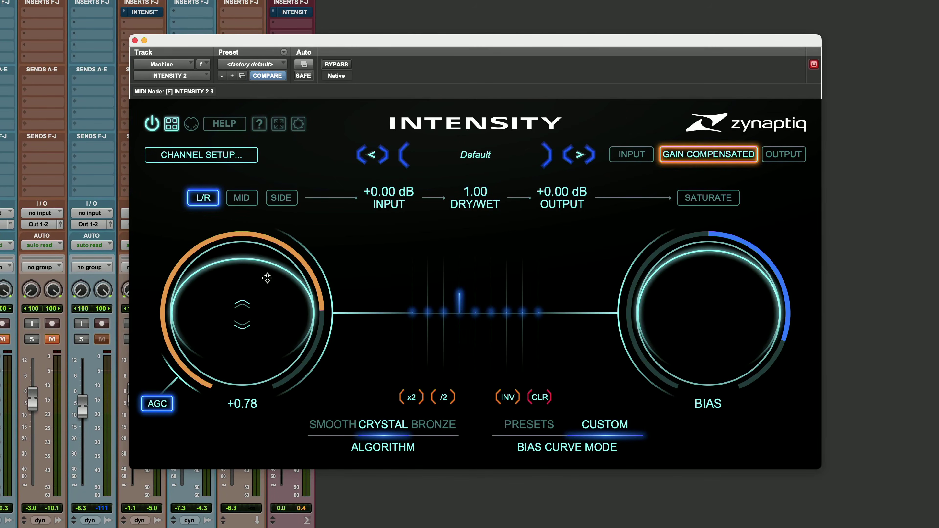
left_click_drag(428, 313, 430, 292)
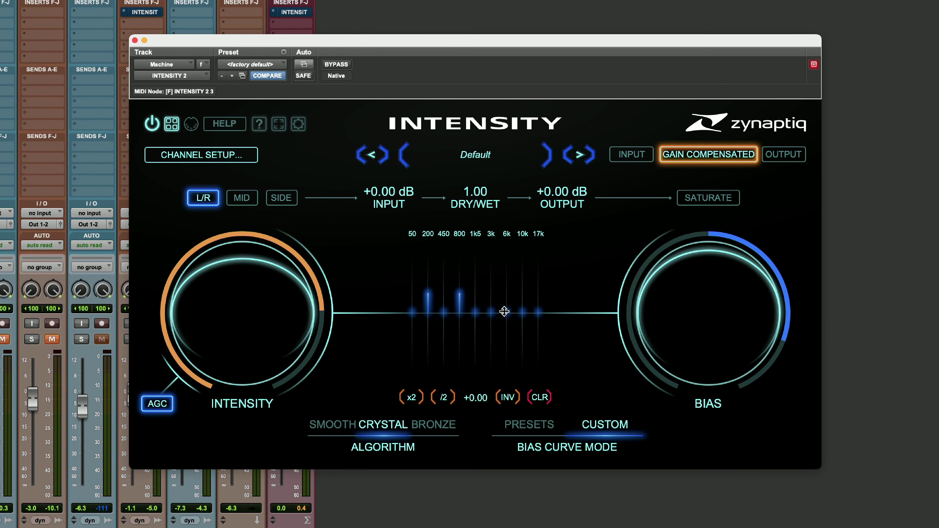
left_click_drag(505, 314, 505, 334)
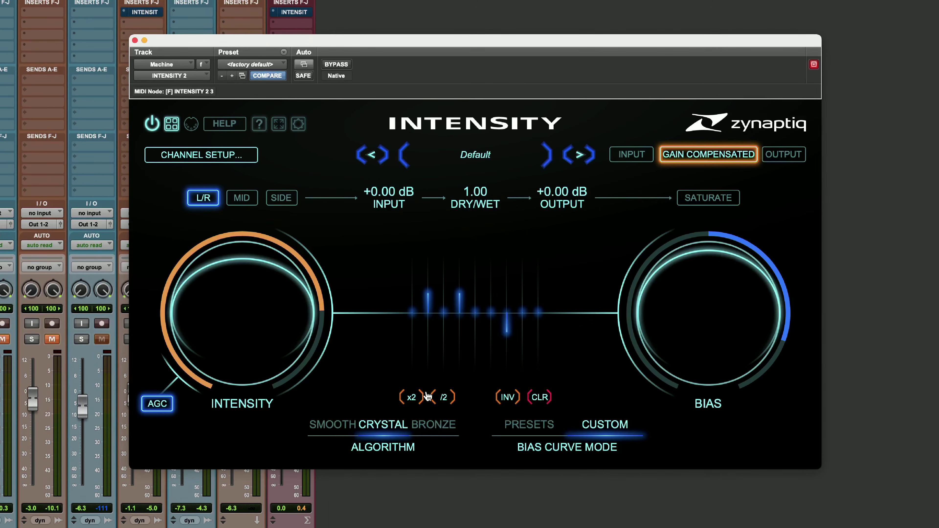
Double and halve the custom bias curve's values, and invert the curve
left_click(408, 398)
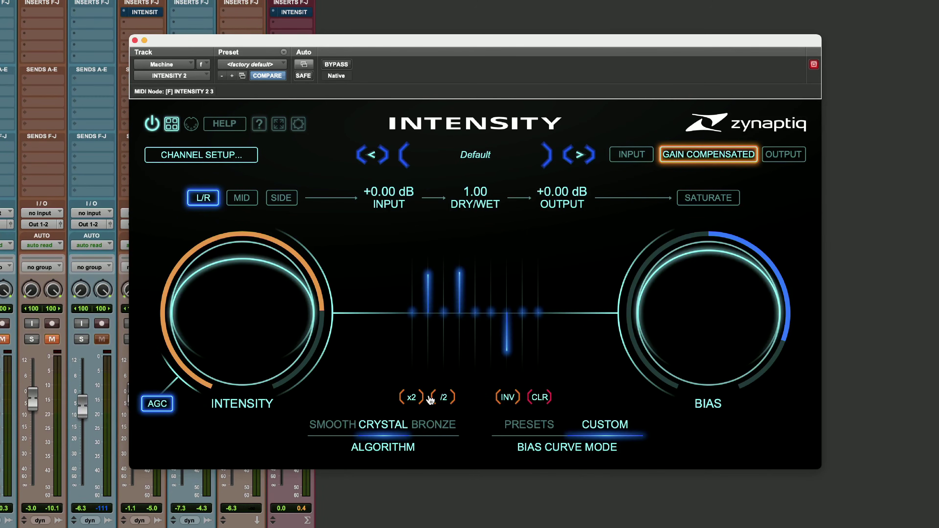
left_click(442, 399)
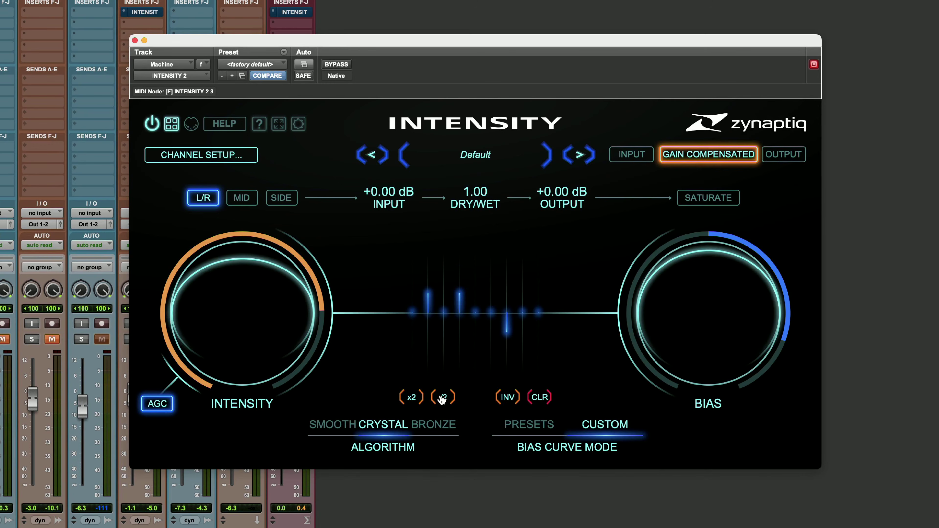
left_click(513, 399)
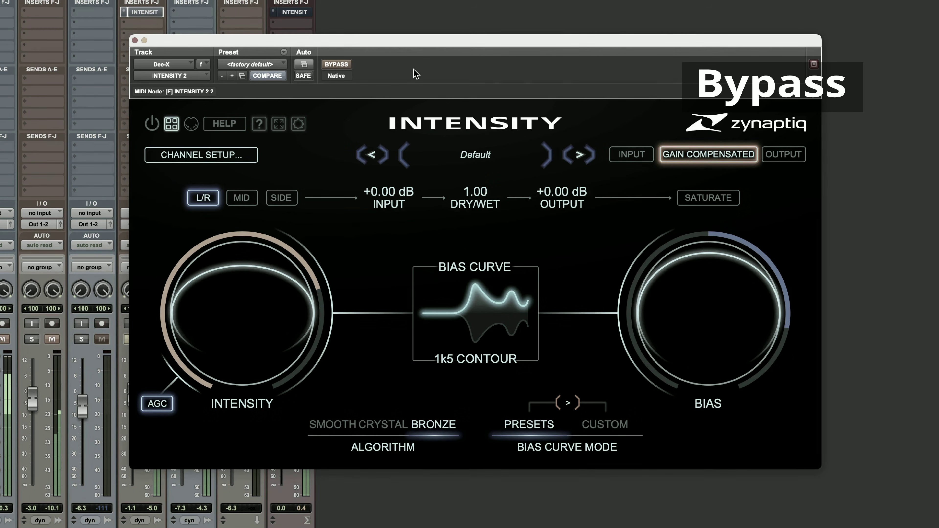
Reactivate the bypassed INTENSITY 2 on the Dee-X track and open its bias curve choices
left_click(336, 64)
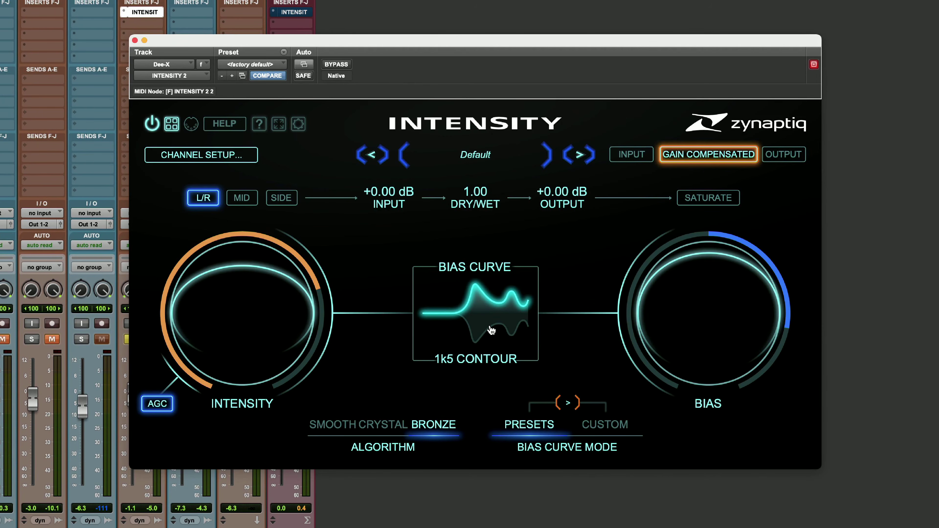
left_click(492, 330)
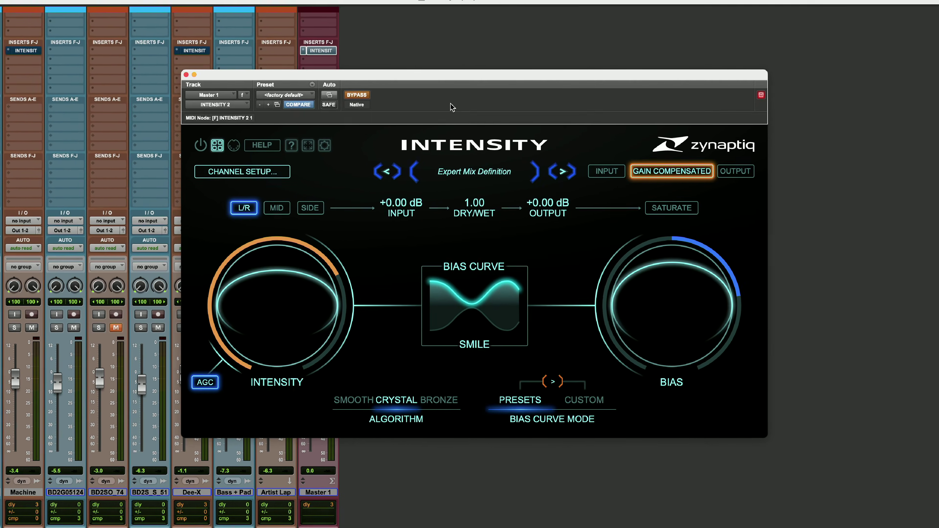
Play the mix with Master 1's INTENSITY 2 bypassed, and reactivate the plug-in to compare
key("space")
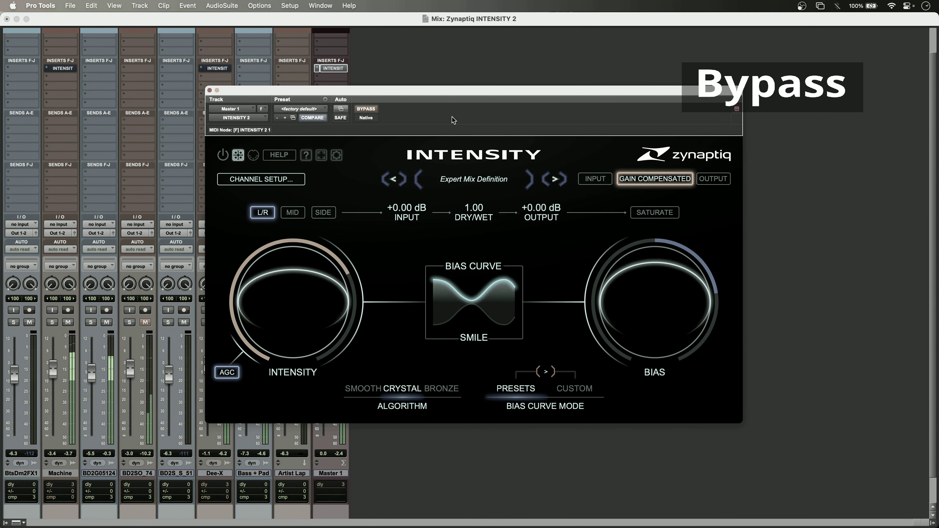
left_click(364, 109)
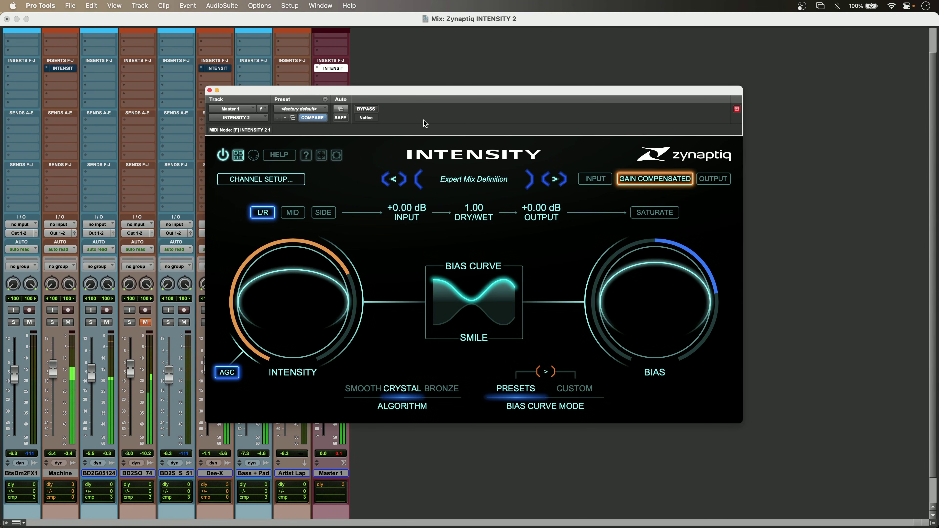